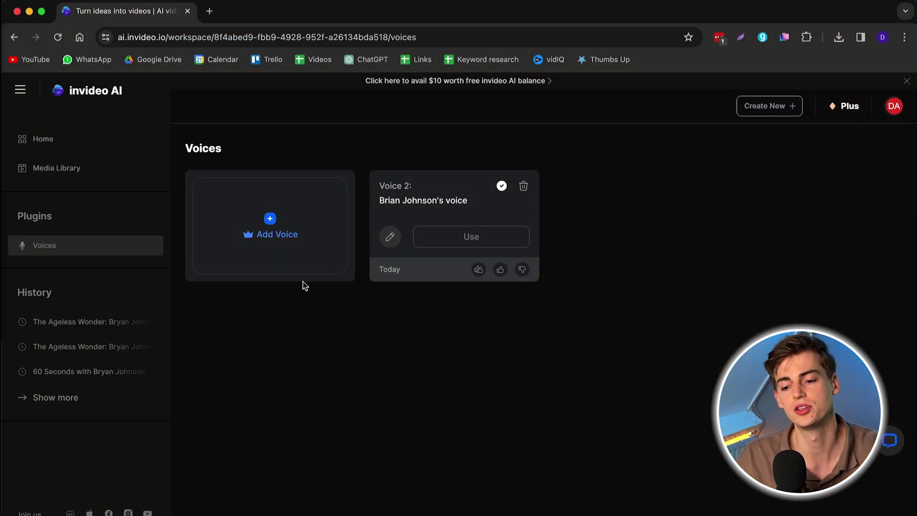
# - Open the Add Voice dialog on the Voices page to begin a new voice clone
pyautogui.click(278, 231)
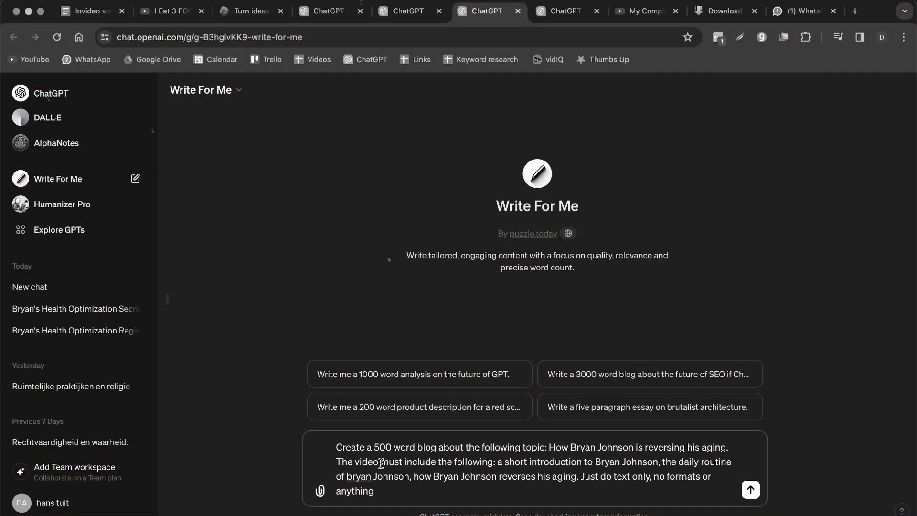
# - Send the 500-word Bryan Johnson blog prompt, then paste the article into Humanizer Pro for rewriting
pyautogui.press('Return')
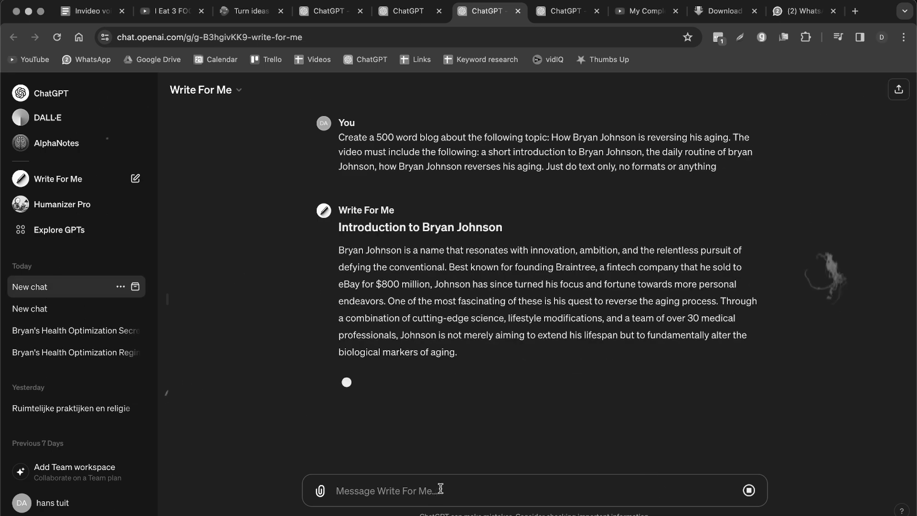
pyautogui.click(133, 202)
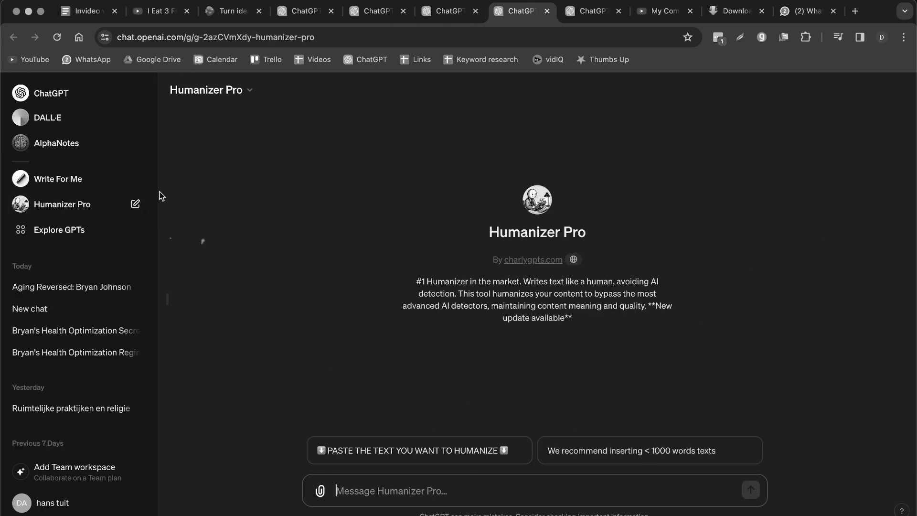
pyautogui.press('super+v')
pyautogui.press('Return')
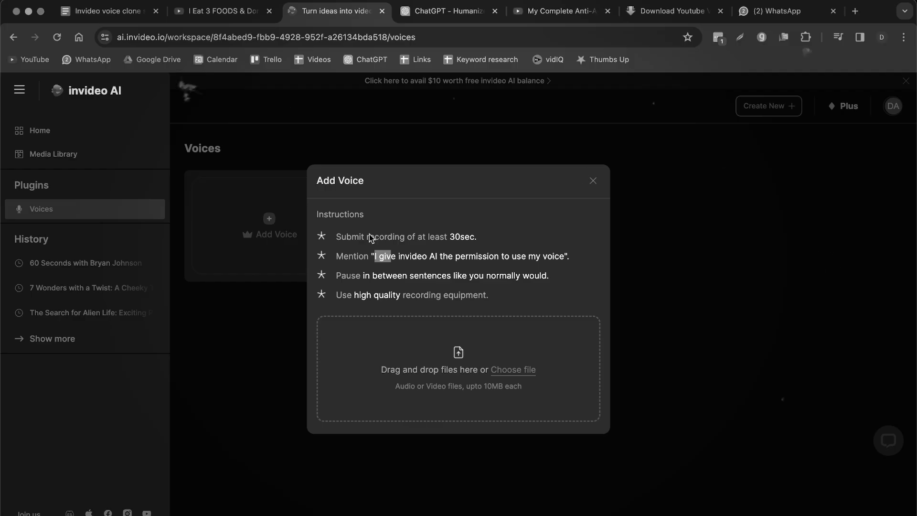
pyautogui.click(515, 375)
pyautogui.click(476, 197)
pyautogui.press('Return')
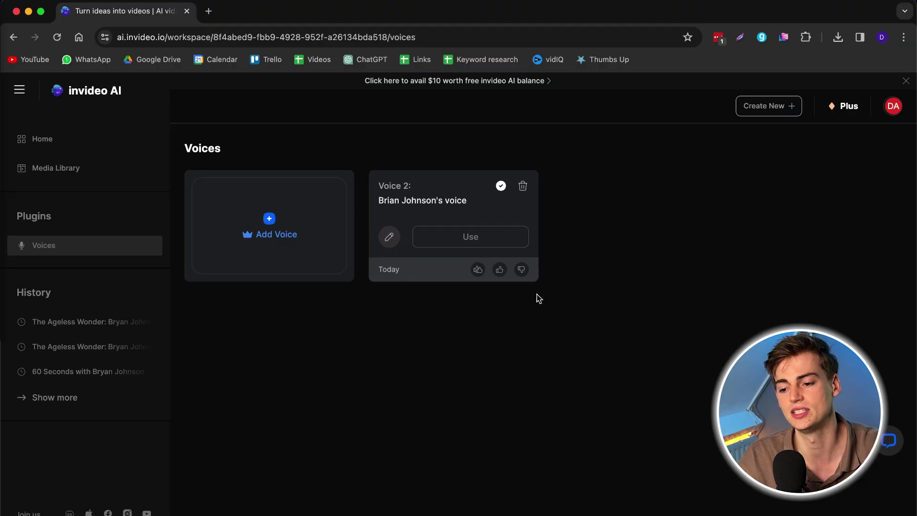
pyautogui.click(481, 245)
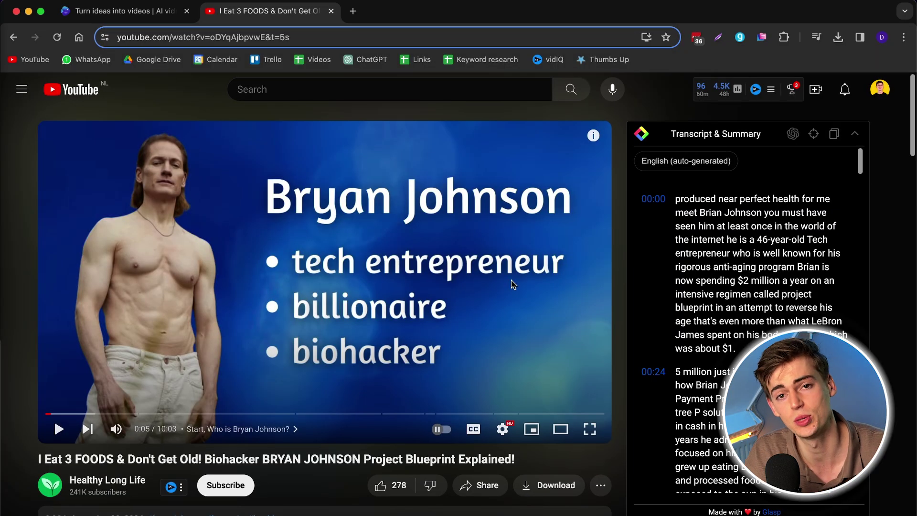
# - Scroll down the Project Blueprint video page to view its description and chapters
pyautogui.scroll(-5, 513, 280)
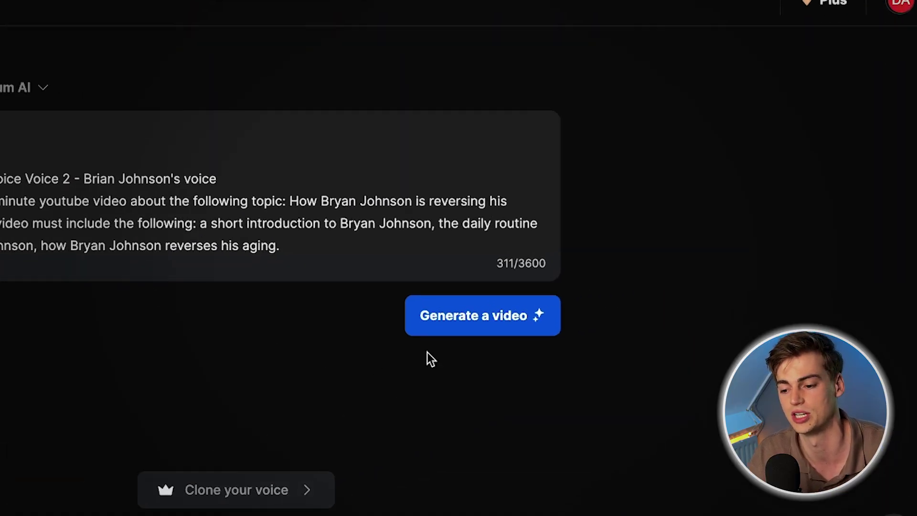
# - Generate the video from the prompt with the Bryan Johnson fans audience selected
pyautogui.click(584, 305)
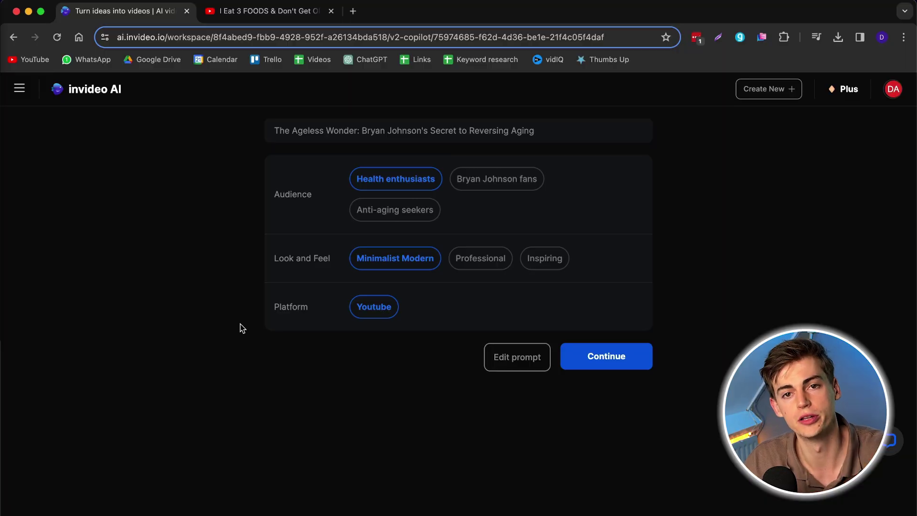
pyautogui.click(498, 189)
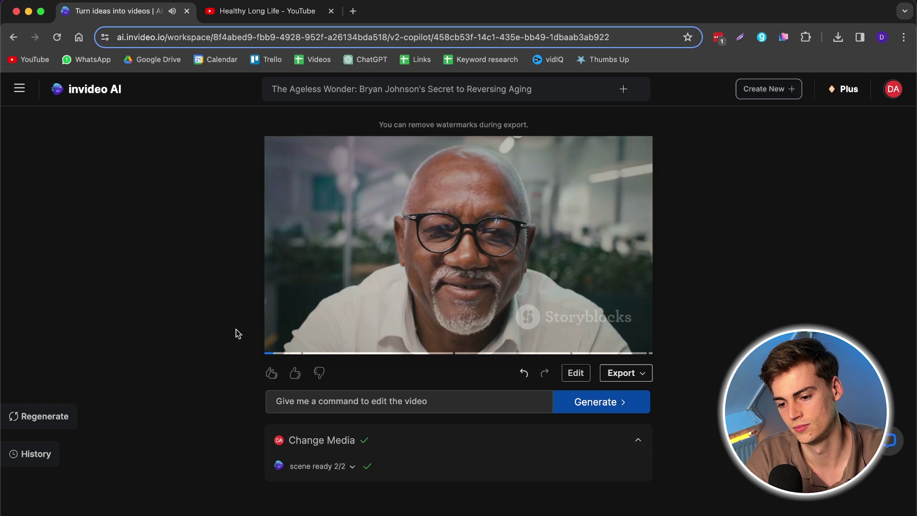
# - Preview the generated 6:37 video, then return to the Bryan Johnson Project Blueprint YouTube video
pyautogui.moveTo(276, 347)
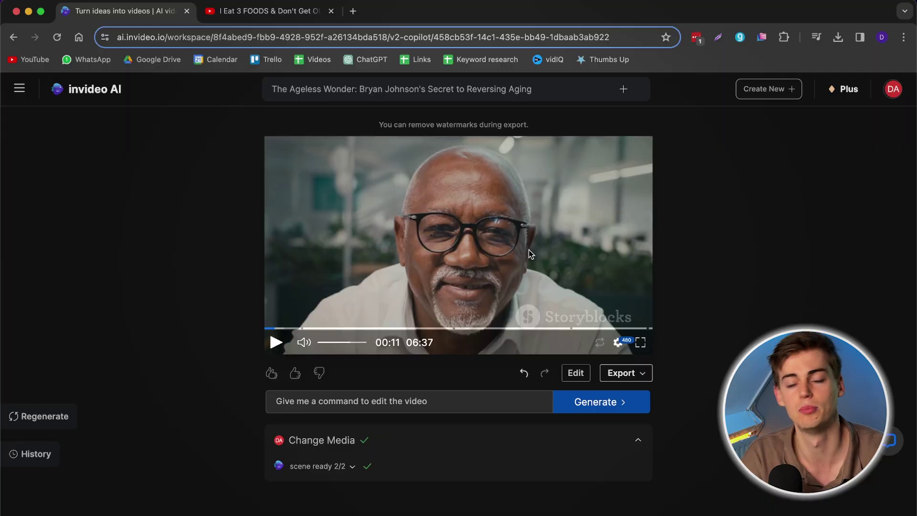
pyautogui.click(275, 11)
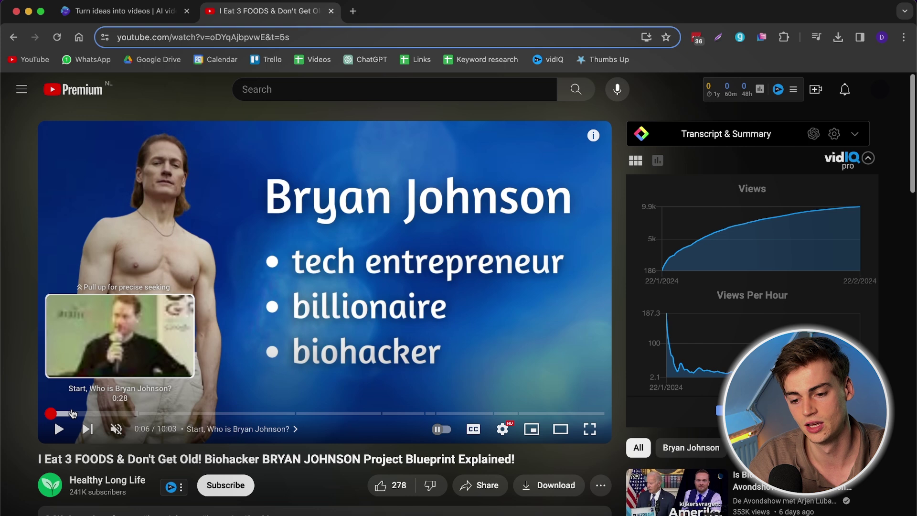
# - Scrub the Project Blueprint video forward to about 1:16 for real footage and pause there
pyautogui.click(79, 413)
pyautogui.click(84, 414)
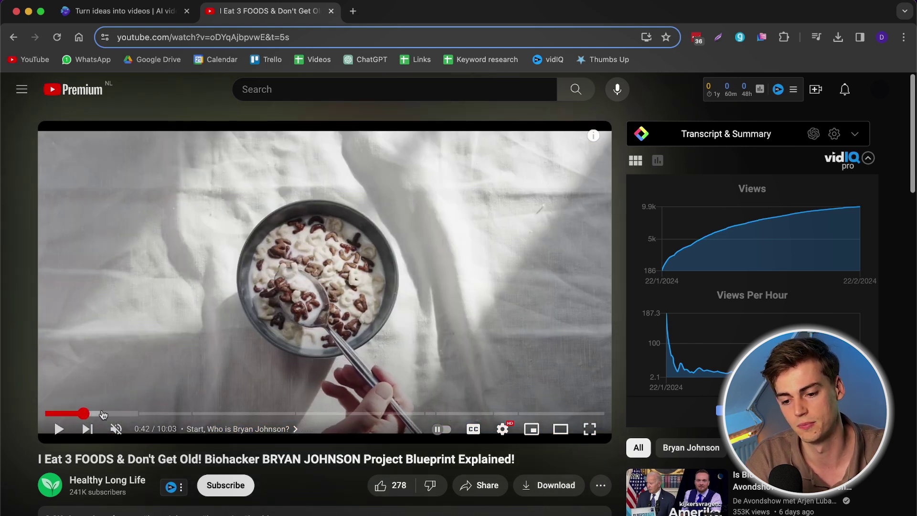
pyautogui.moveTo(110, 414); pyautogui.dragTo(159, 414)
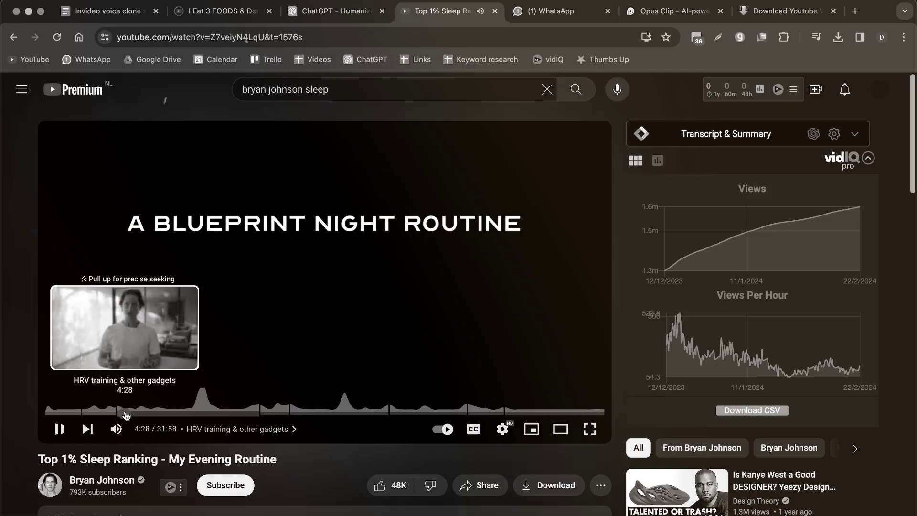
pyautogui.press('space')
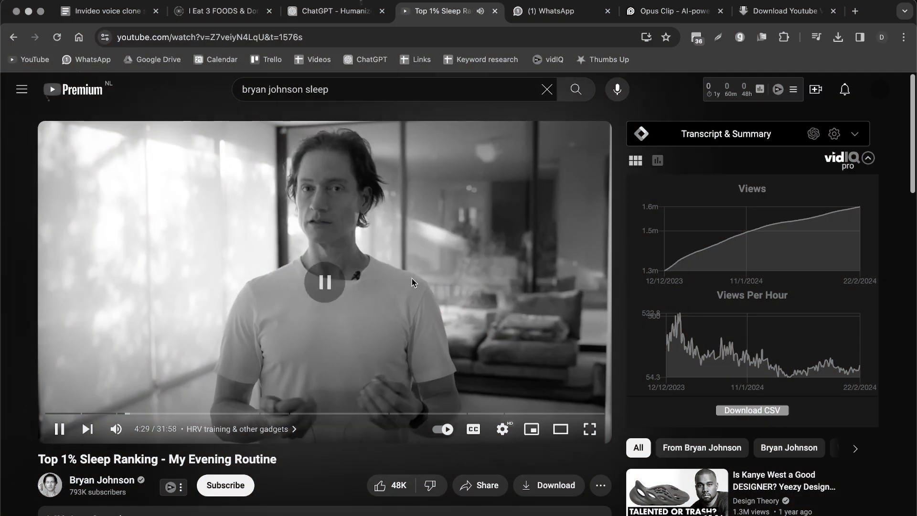
# - Download the Top 1% Sleep Ranking video via savefrom.net, closing the pop-up ad
pyautogui.click(521, 30)
pyautogui.press('super+9')
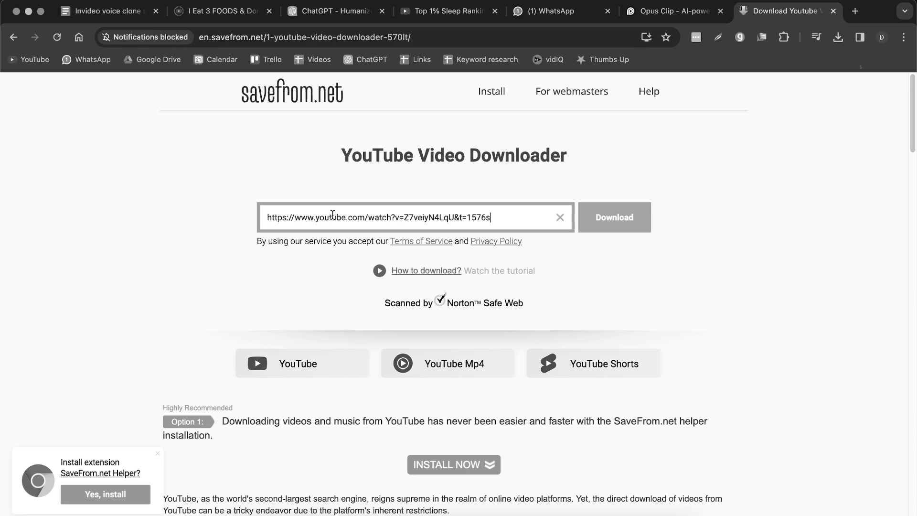
pyautogui.click(615, 218)
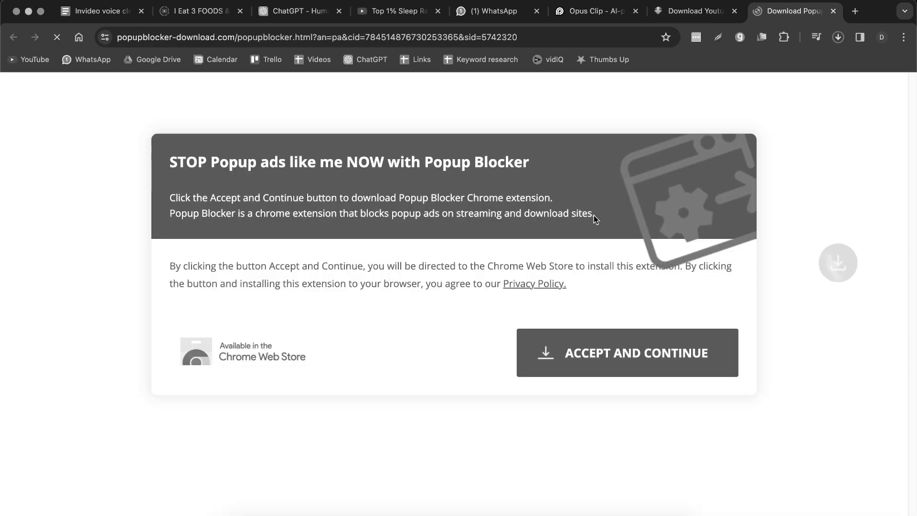
pyautogui.click(832, 11)
pyautogui.click(309, 514)
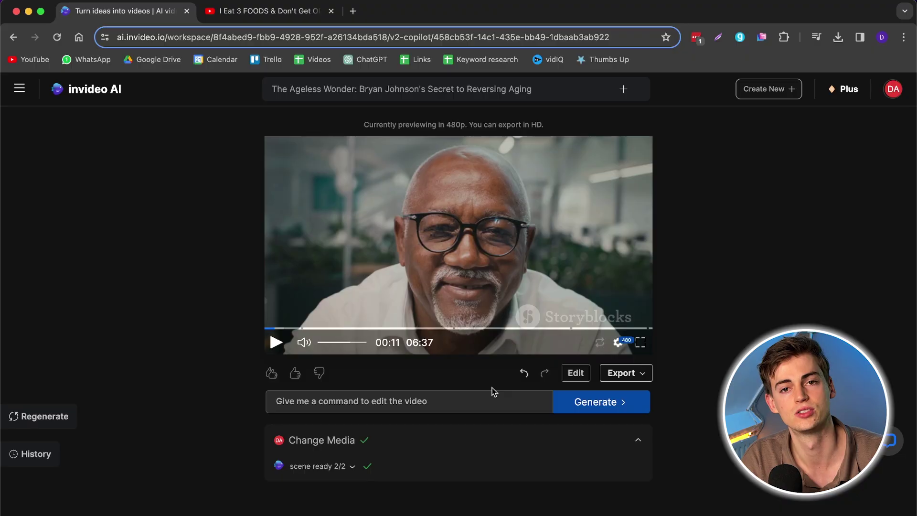
# - Upload the seven Bryan Johnson mp4 clips to My Media in the video editor
pyautogui.click(575, 373)
pyautogui.scroll(-3, 317, 321)
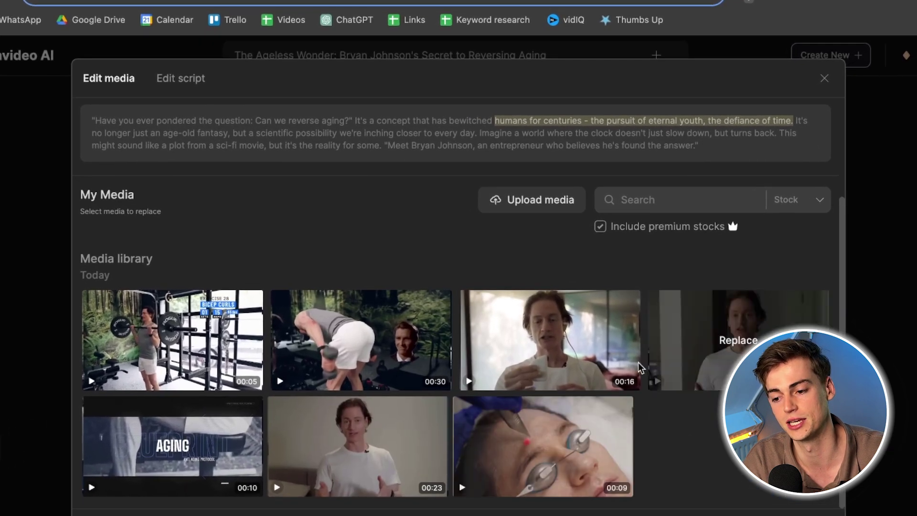
pyautogui.click(518, 206)
pyautogui.moveTo(659, 298); pyautogui.dragTo(662, 175)
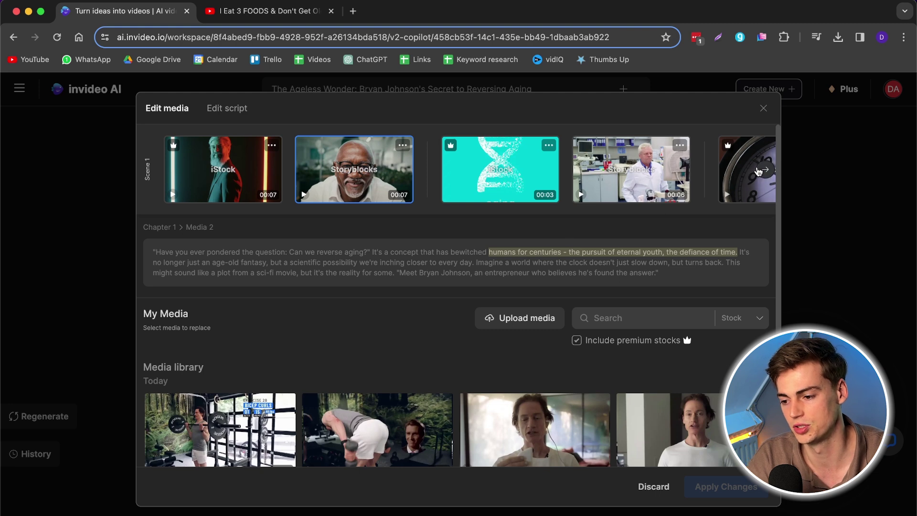
# - Move along the scene strip and select the 'Meet Bryan Johnson' presenter clip for replacement
pyautogui.click(763, 170)
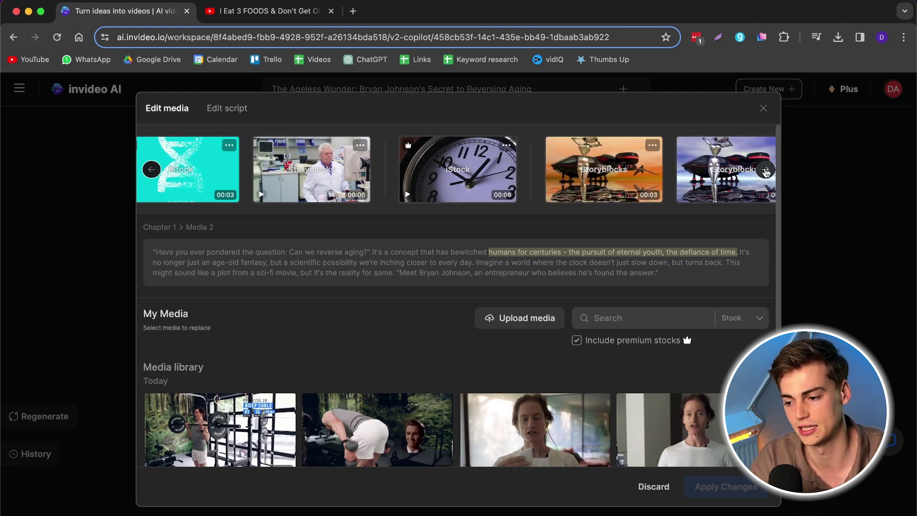
pyautogui.click(765, 171)
pyautogui.click(685, 171)
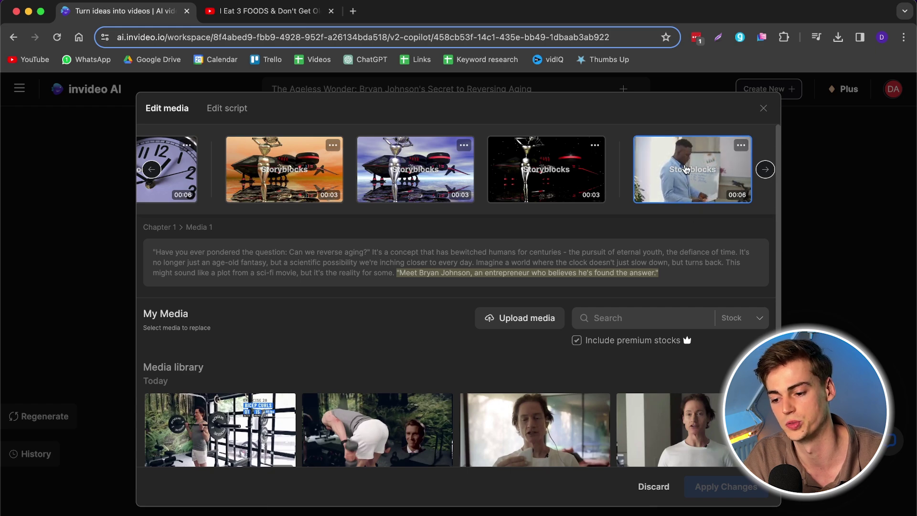
# - Replace the presenter scene with the 00:10 patio clip and Scene 2's stock clip with Bryan Johnson footage
pyautogui.scroll(-3, 685, 171)
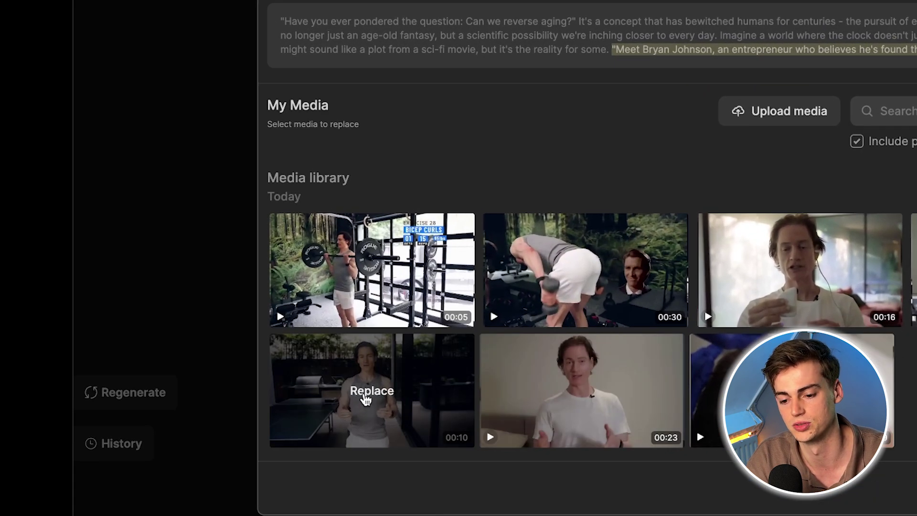
pyautogui.click(365, 399)
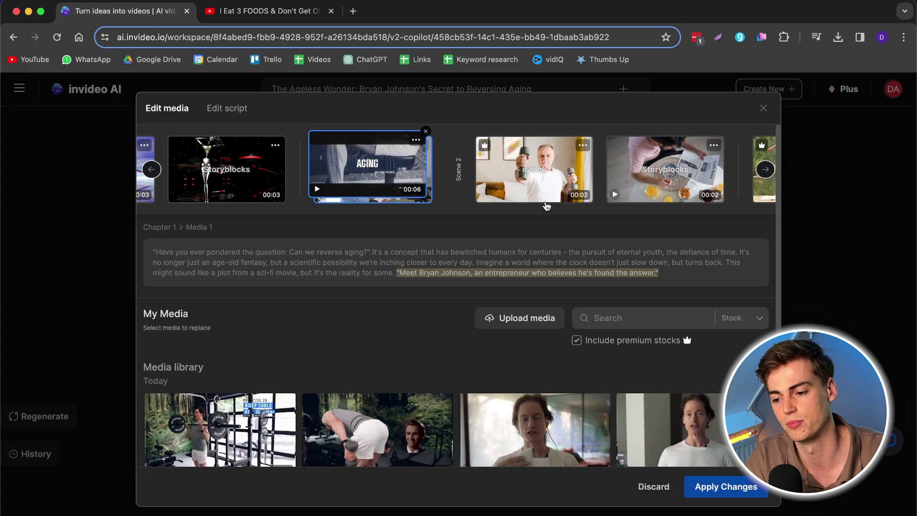
pyautogui.click(536, 170)
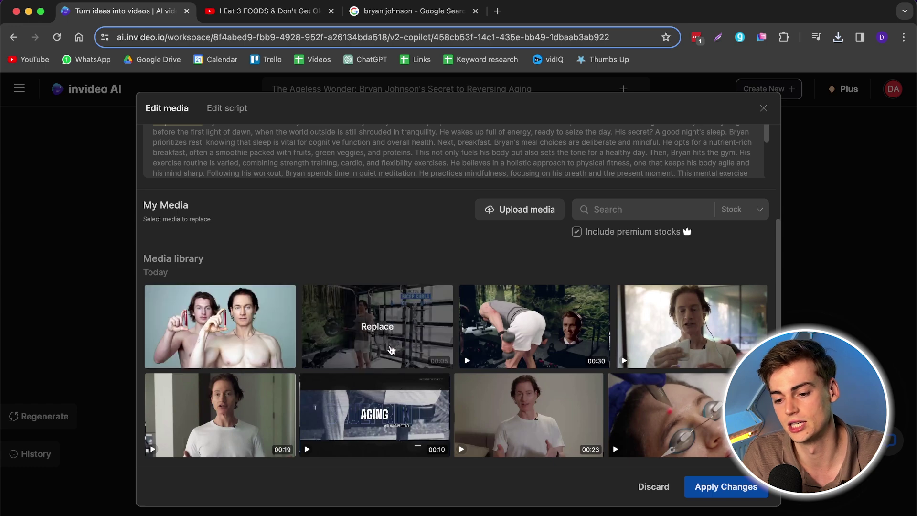
pyautogui.click(229, 336)
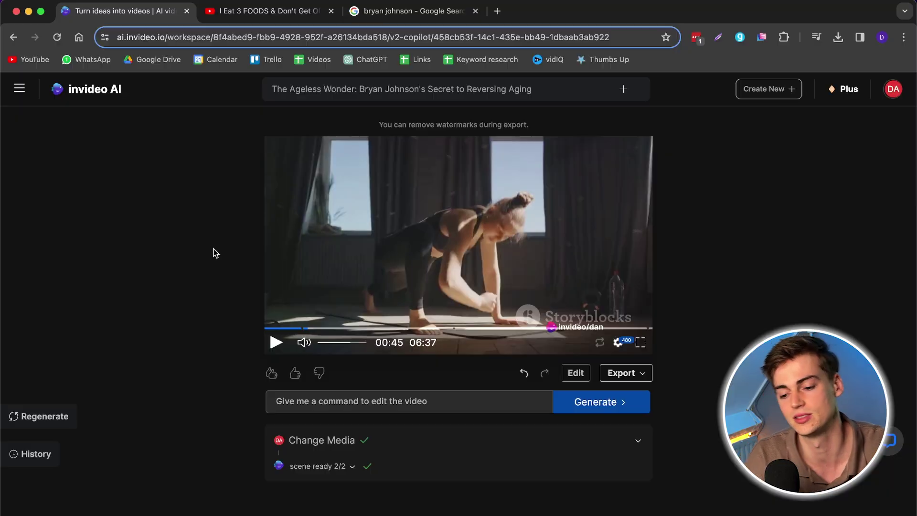
# - Export the finished 6:32 version of the Bryan Johnson video with Export video
pyautogui.click(467, 402)
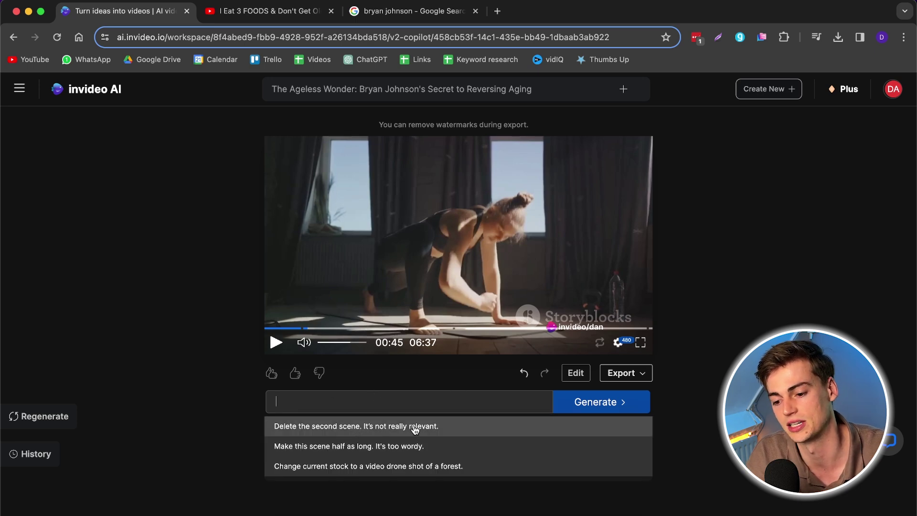
pyautogui.click(154, 422)
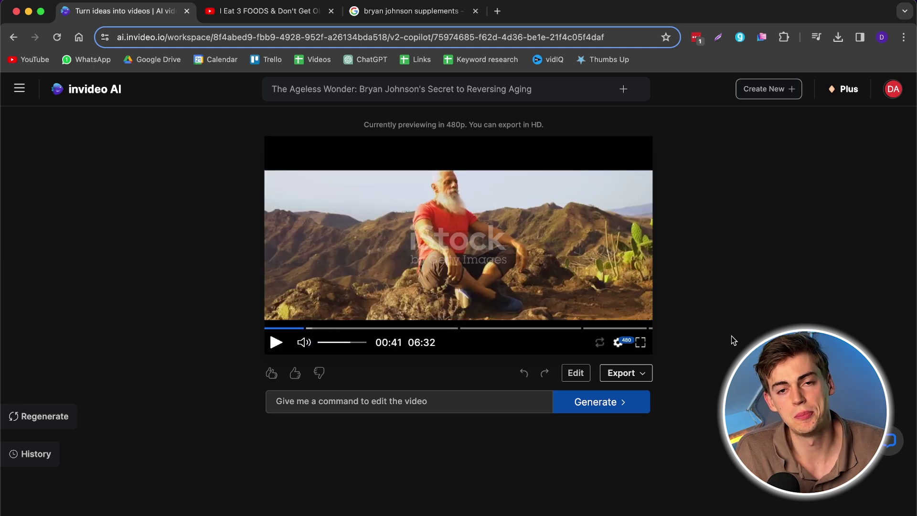
pyautogui.click(629, 375)
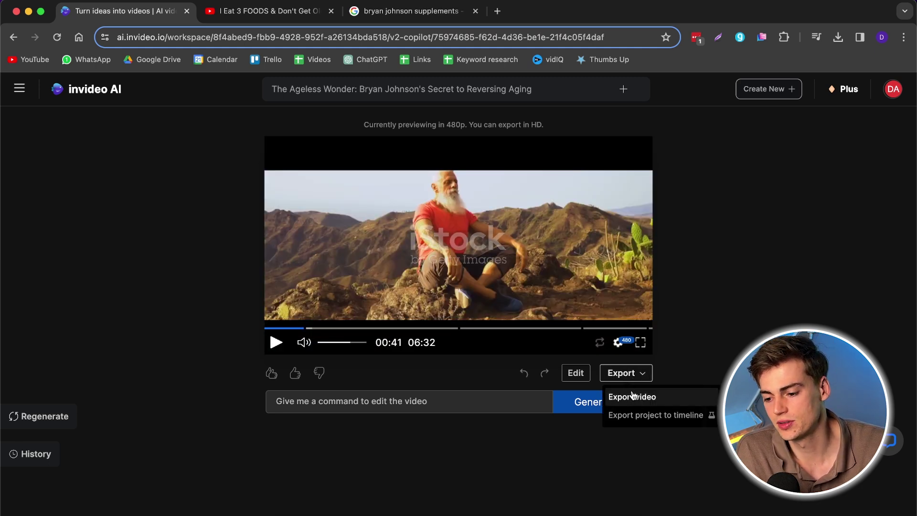
pyautogui.click(633, 396)
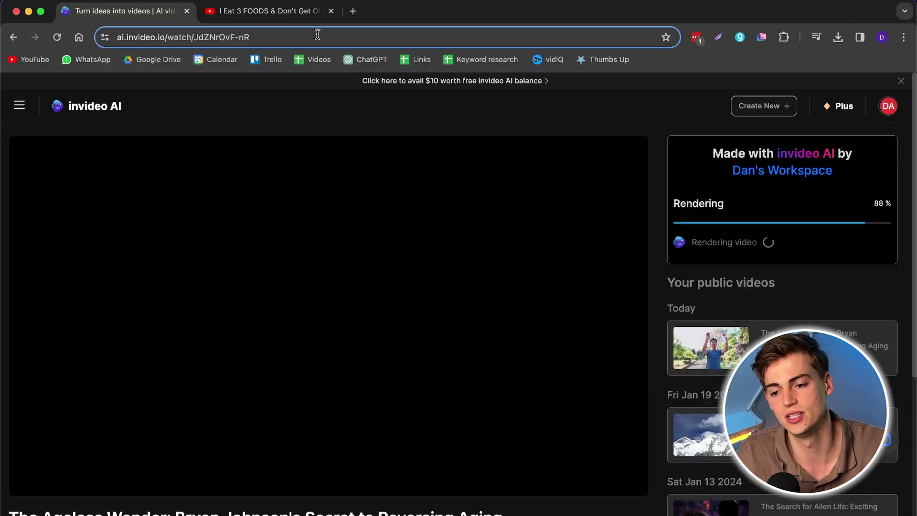
# - Show the Healthy Long Life channel stats on YouTube: 1,971,376 views, 21,000 subscribers
pyautogui.hotkey('ctrl', 'Tab')
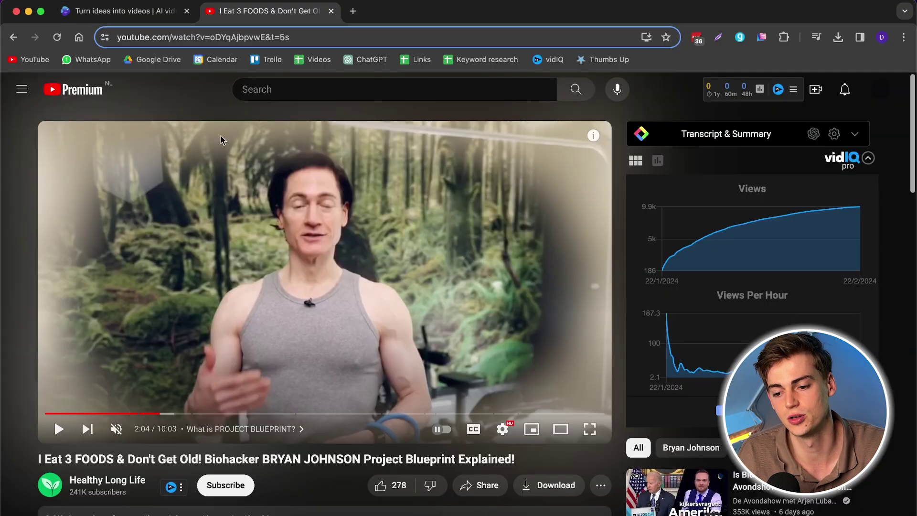
pyautogui.click(96, 480)
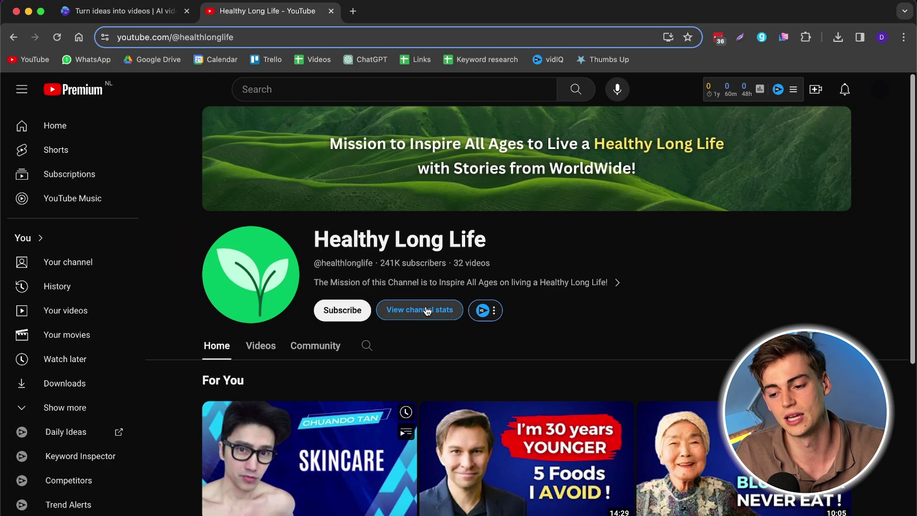
pyautogui.click(420, 310)
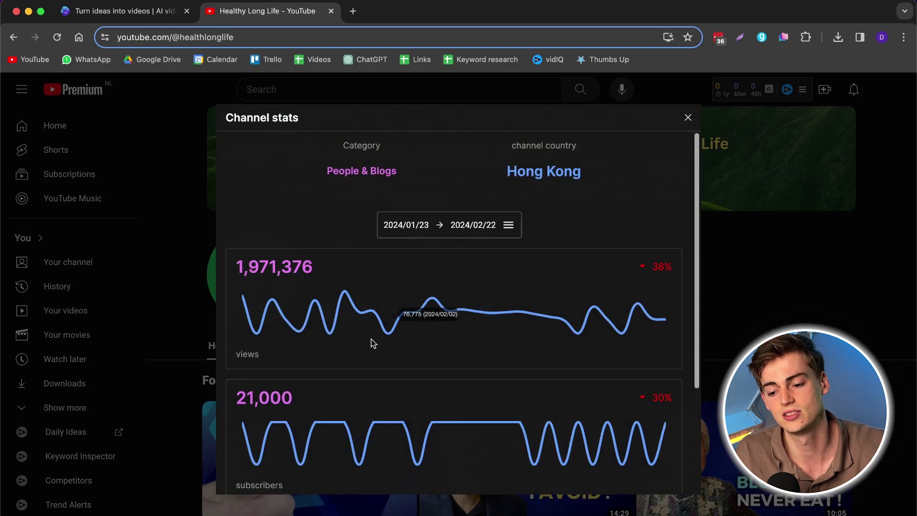